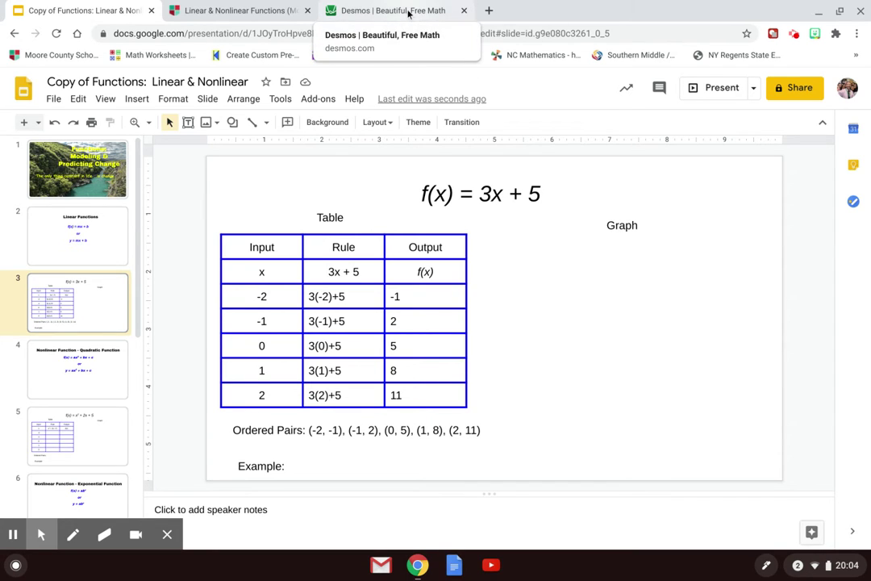
- Switch to the Desmos site, open its graphing calculator and add an empty table
left_click(211, 15)
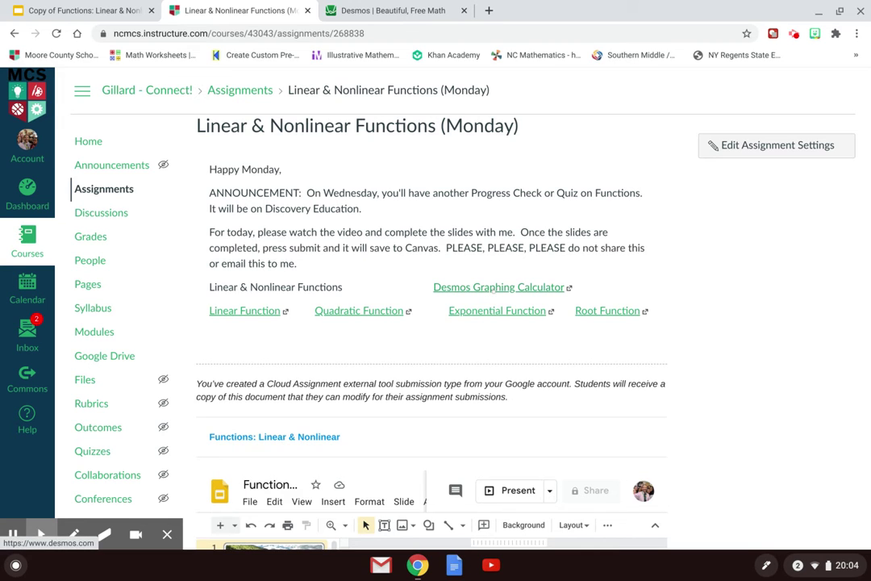
left_click(410, 13)
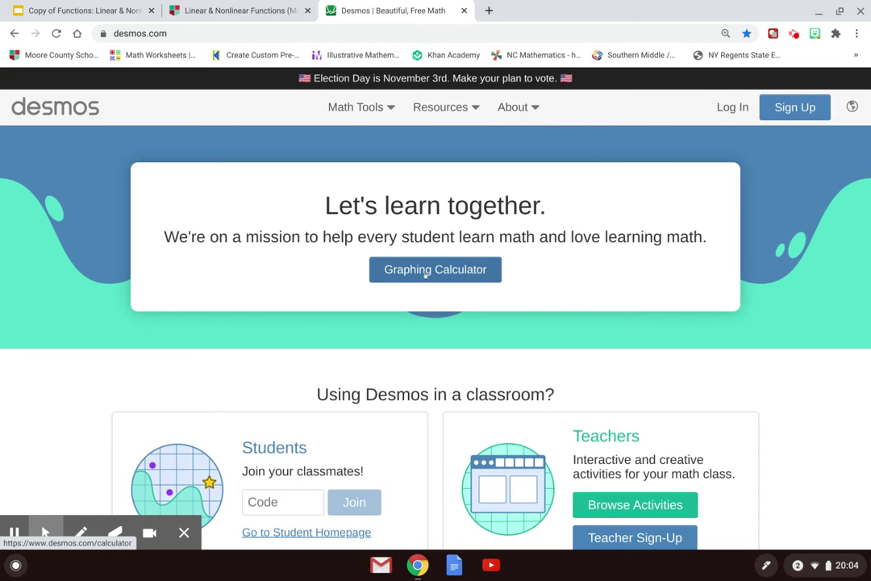
left_click(445, 269)
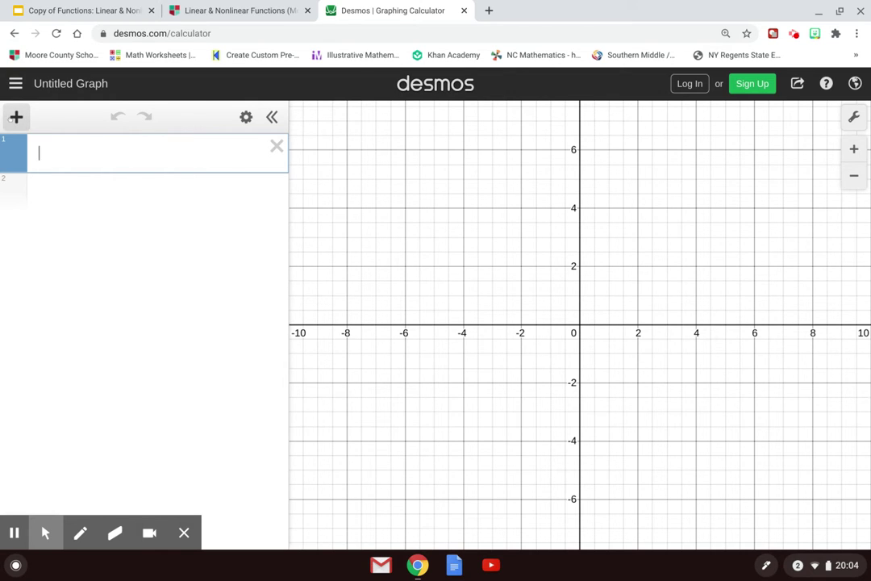
left_click(16, 117)
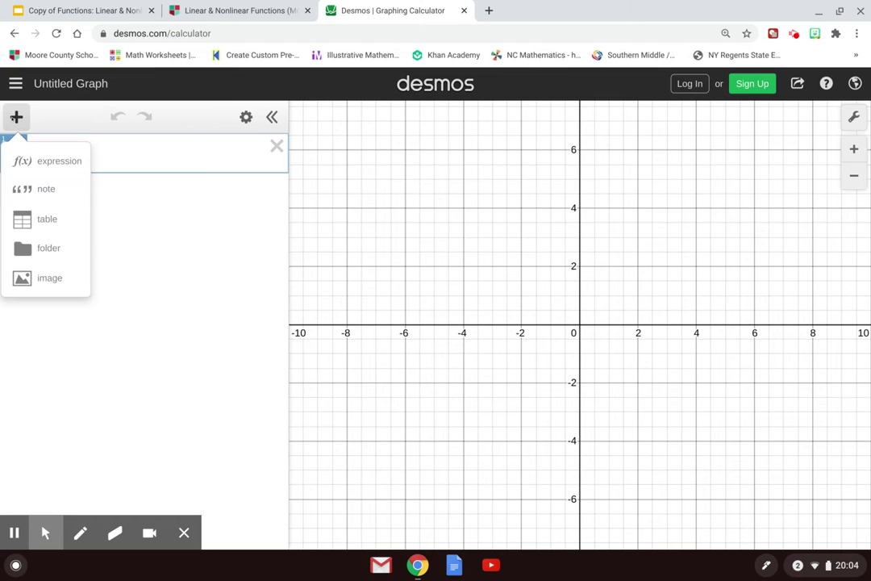
left_click(45, 220)
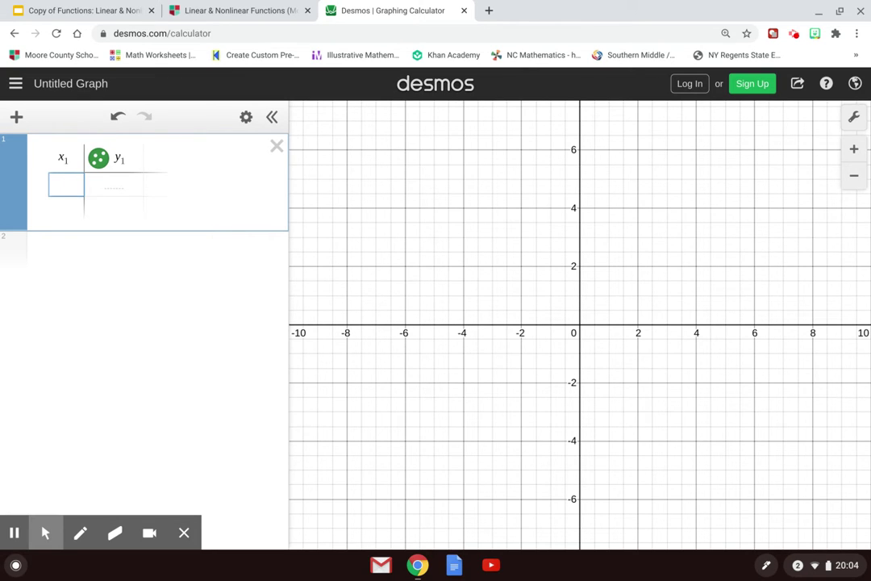
- Enter the first two points, (-2, -1) and (-1, 2), in the table
type("-2")
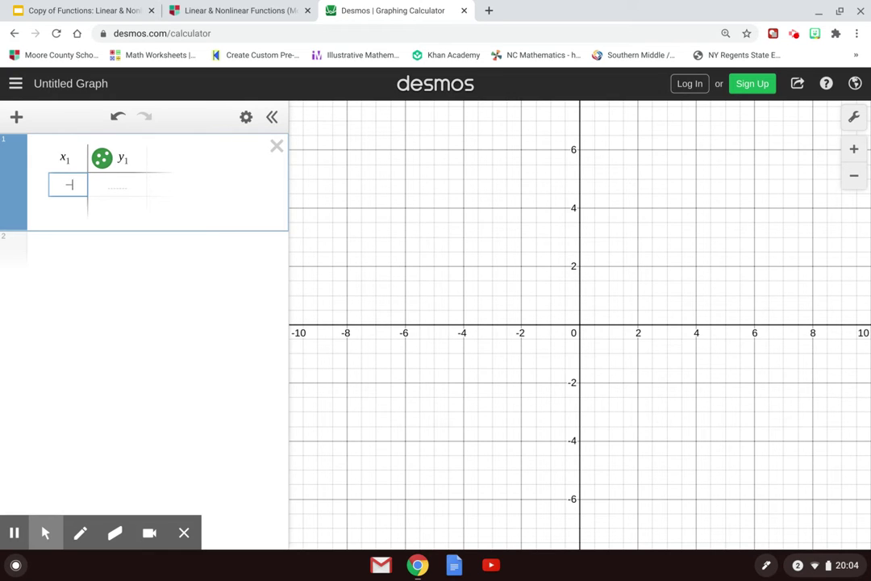
left_click(122, 185)
type("-1")
key("Return")
key("Left")
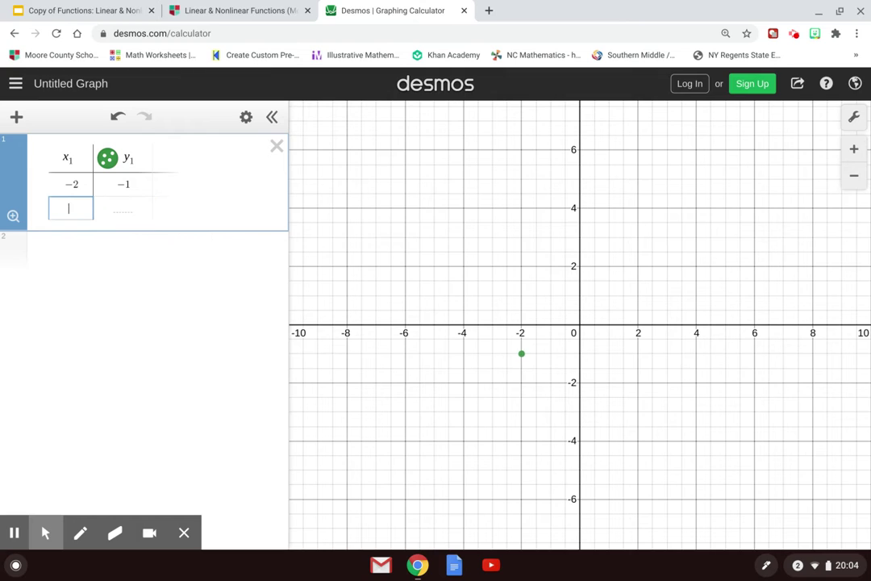
type("-1")
key("Right")
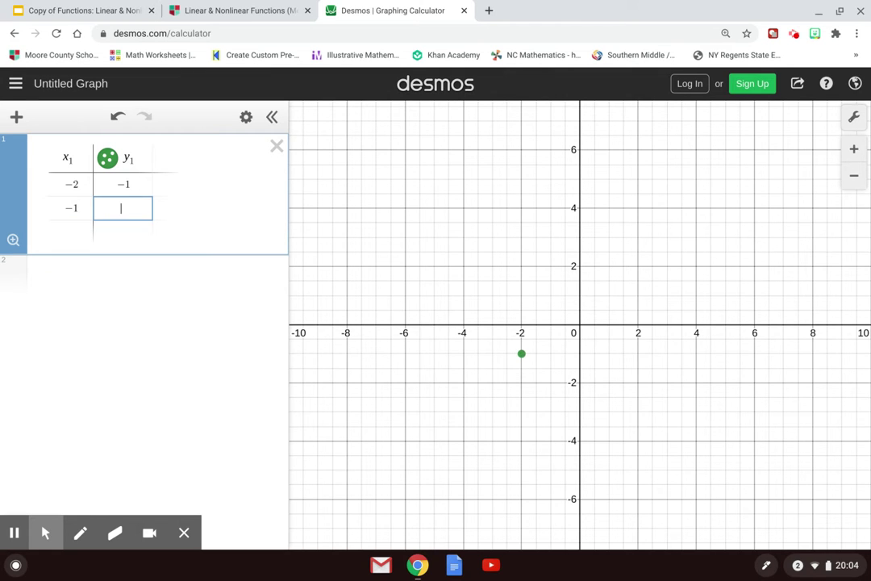
type("2")
key("Return")
- Add the points (0, 5) and (1, 8) in the next two rows of the table
key("Left")
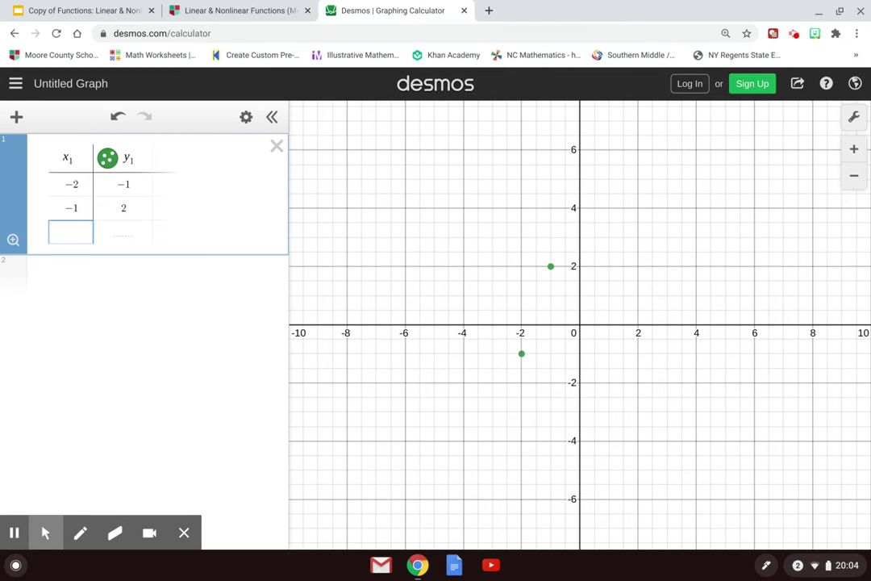
type("0")
key("Right")
type("5")
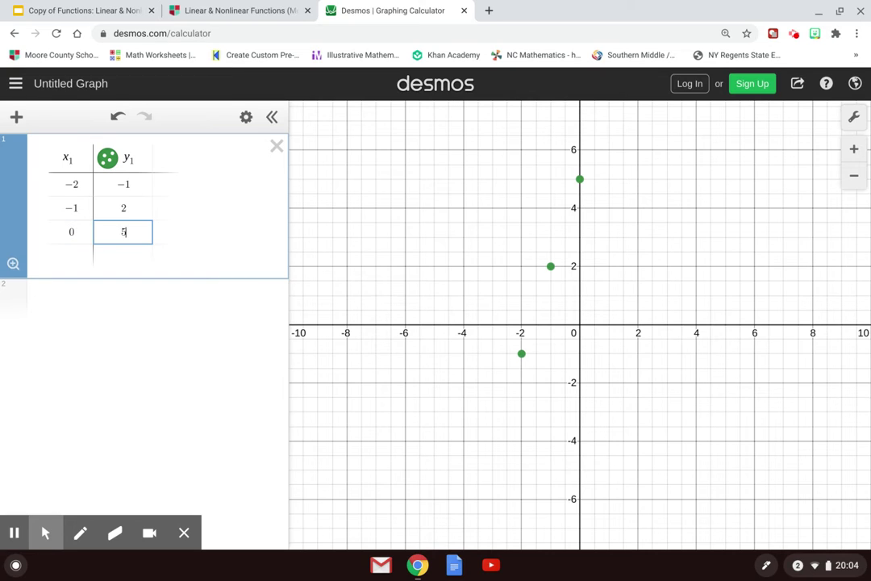
key("Return")
key("Left")
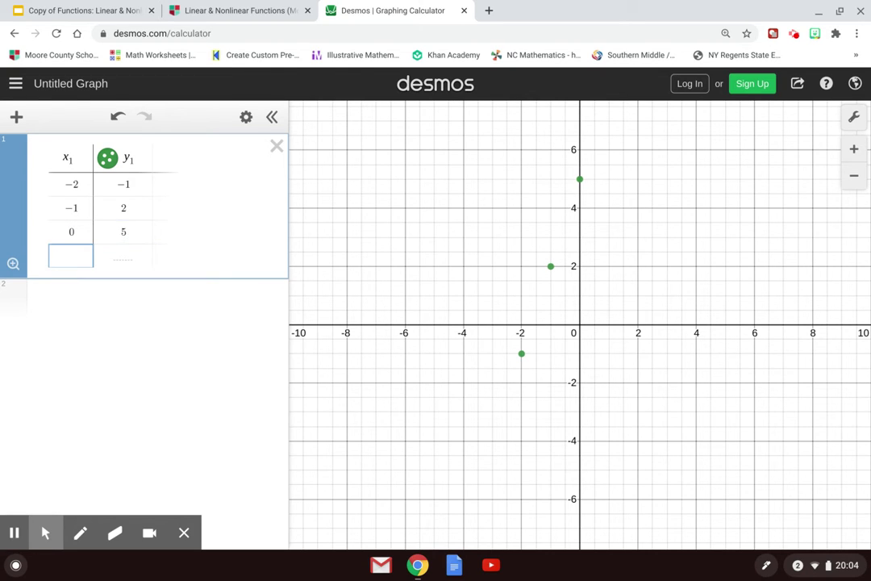
type("1")
key("Right")
type("2")
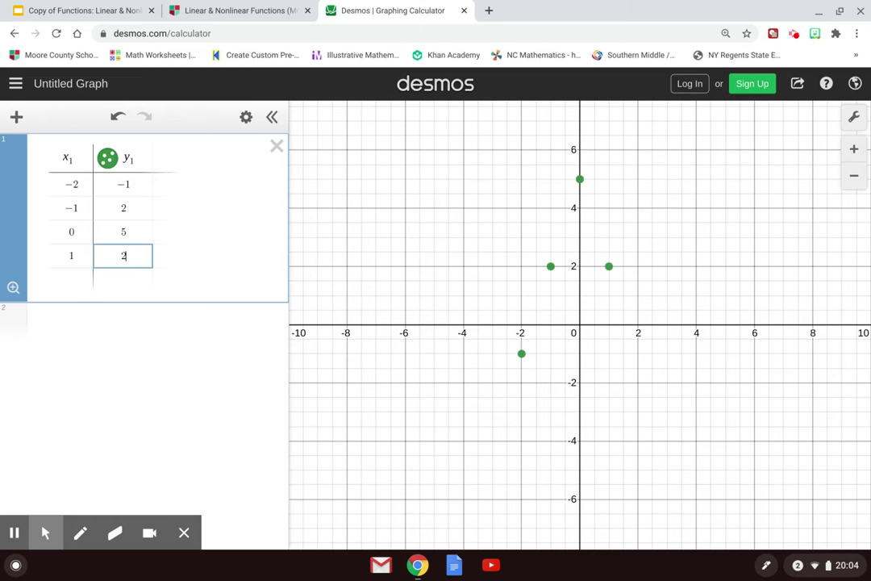
key("BackSpace")
type("8")
key("Return")
- Add the last point, (2, 11), to the table
key("Left")
type("2")
key("Right")
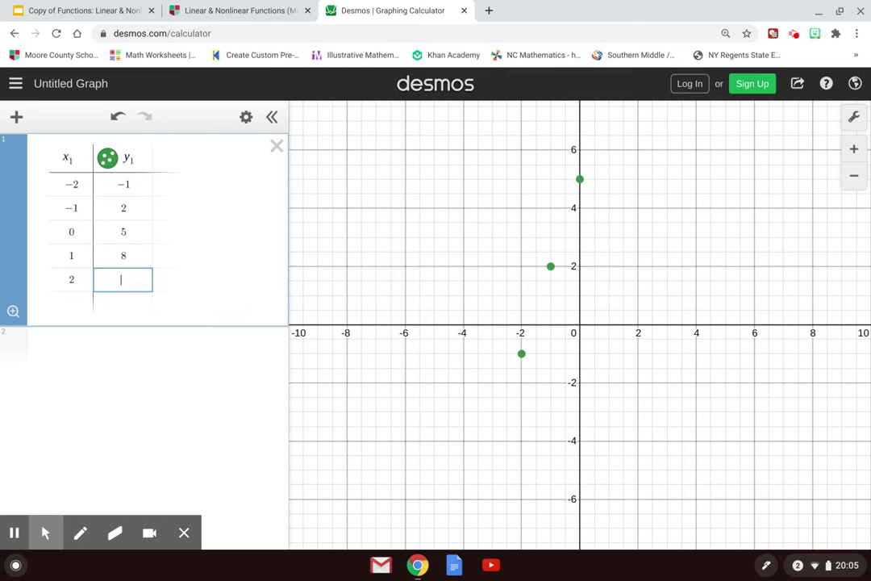
type("11")
key("Return")
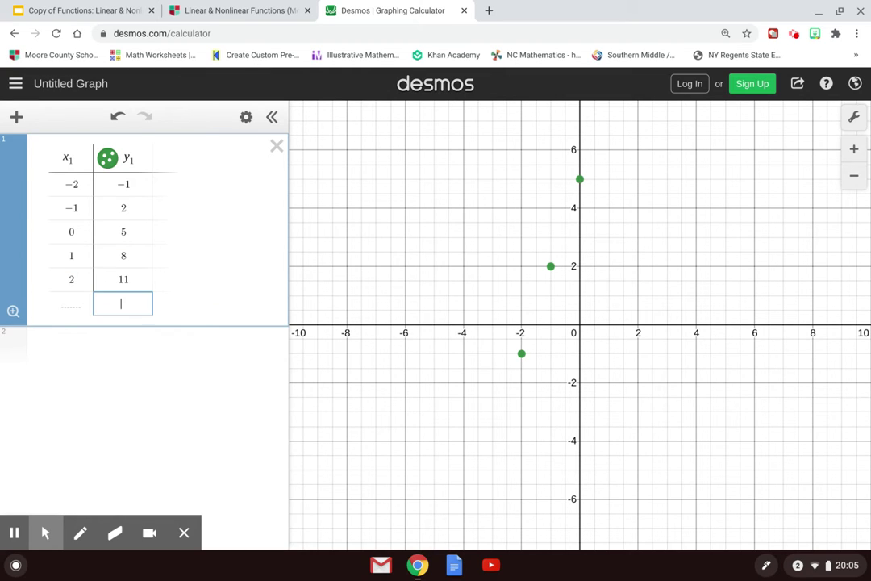
- Turn on connecting lines for the table's points and finish editing the expression list
left_click(854, 175)
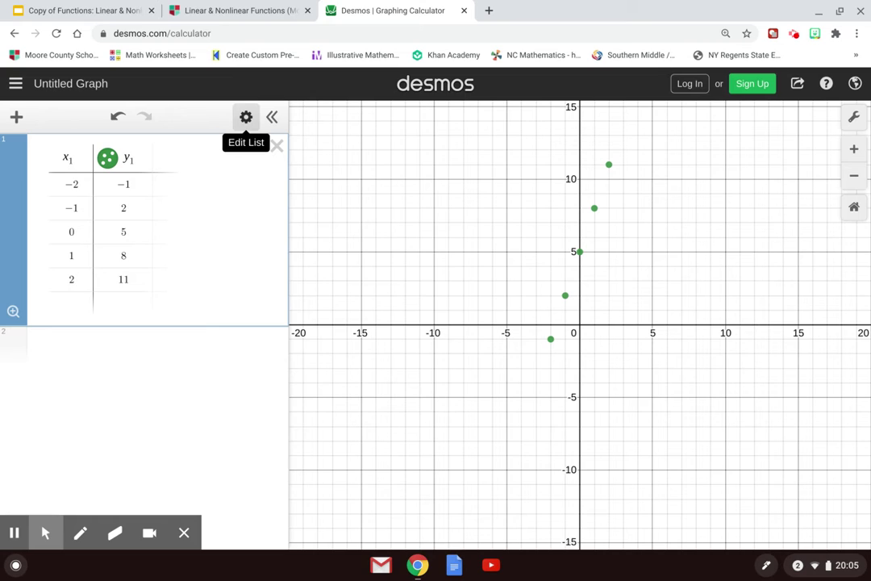
left_click(246, 117)
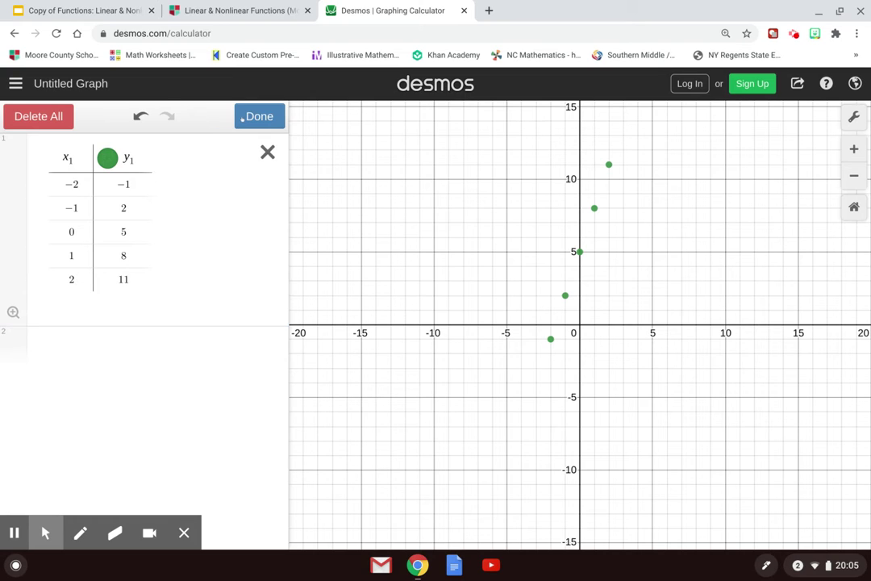
left_click(104, 159)
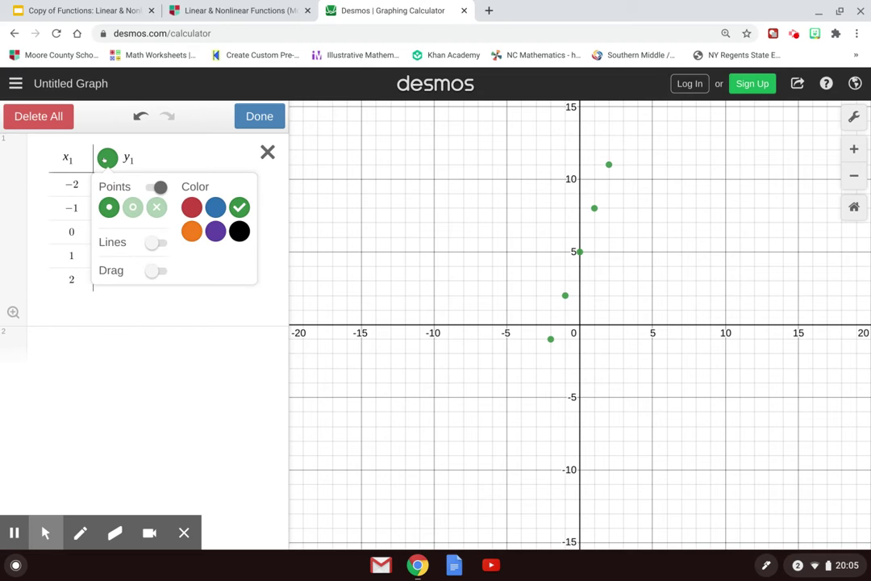
left_click(151, 242)
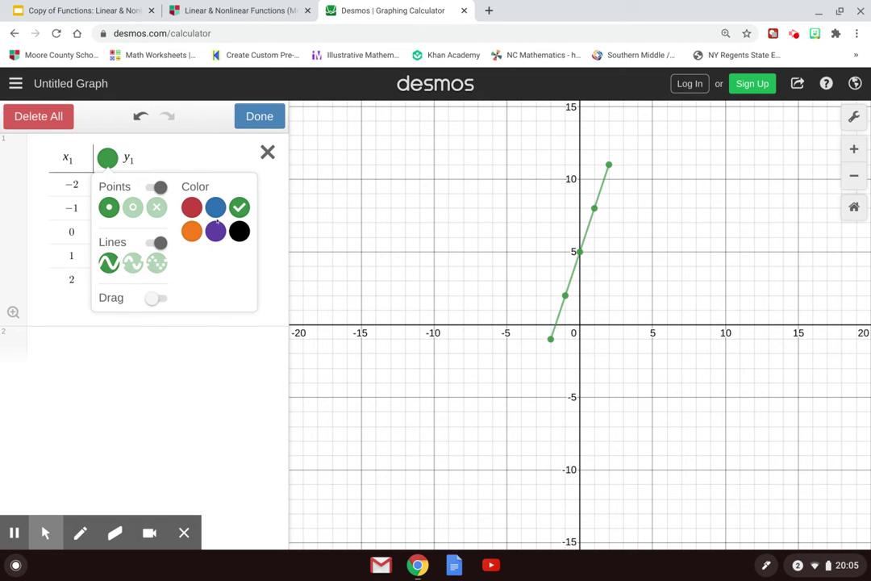
left_click(260, 116)
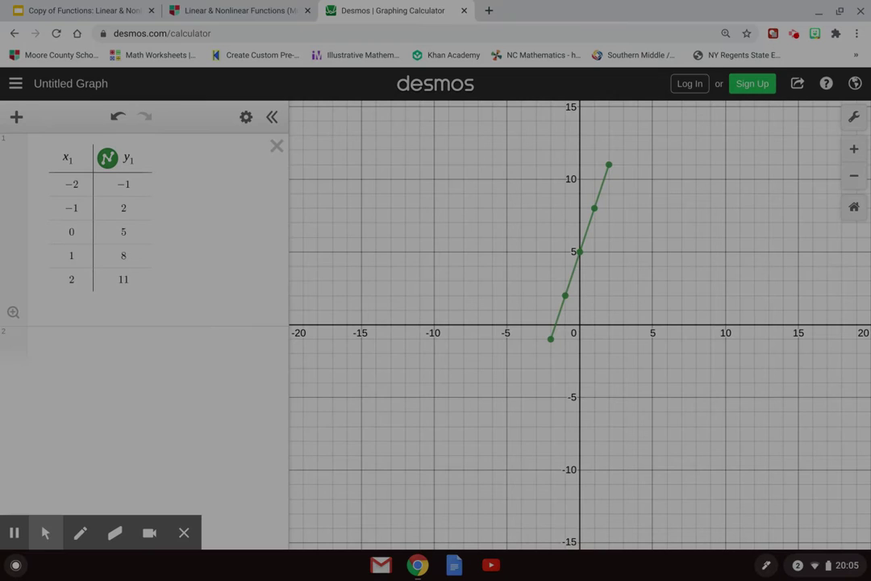
- Capture a partial screenshot of the plotted line and paste it under Graph on the f(x) = 3x + 5 slide in Google Slides
left_click_drag(490, 149, 666, 418)
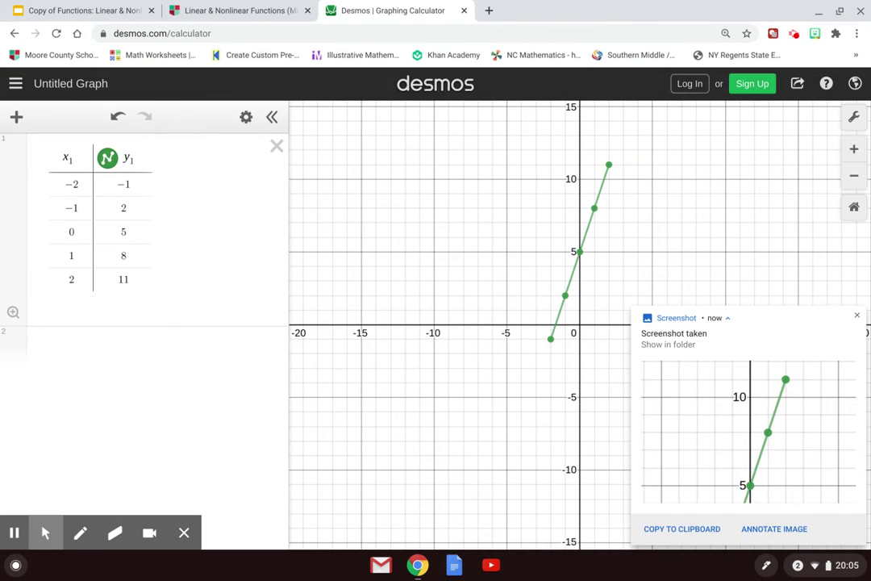
left_click(690, 530)
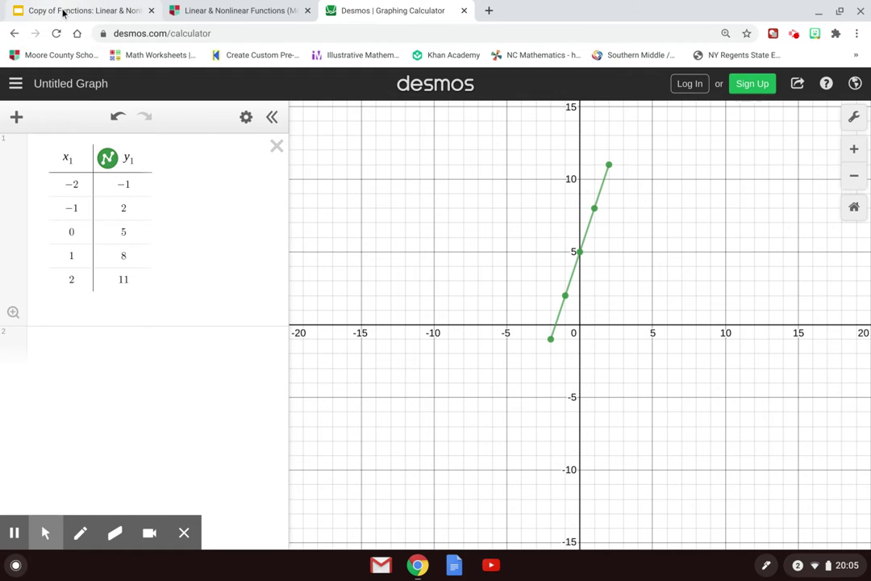
left_click(62, 10)
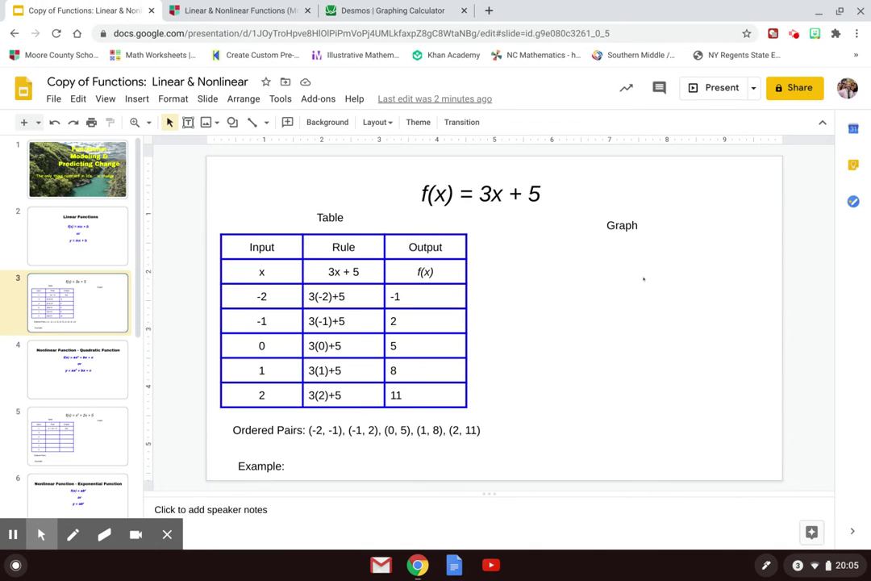
right_click(596, 303)
left_click(627, 323)
left_click(749, 349)
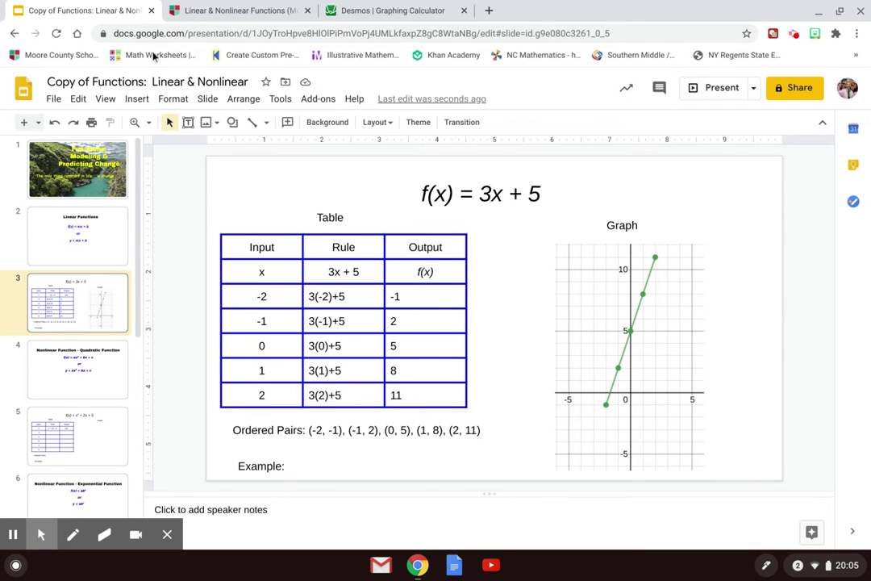
- Review the function links on the Canvas assignment page and the Quadratic Function slide in the presentation
left_click(245, 11)
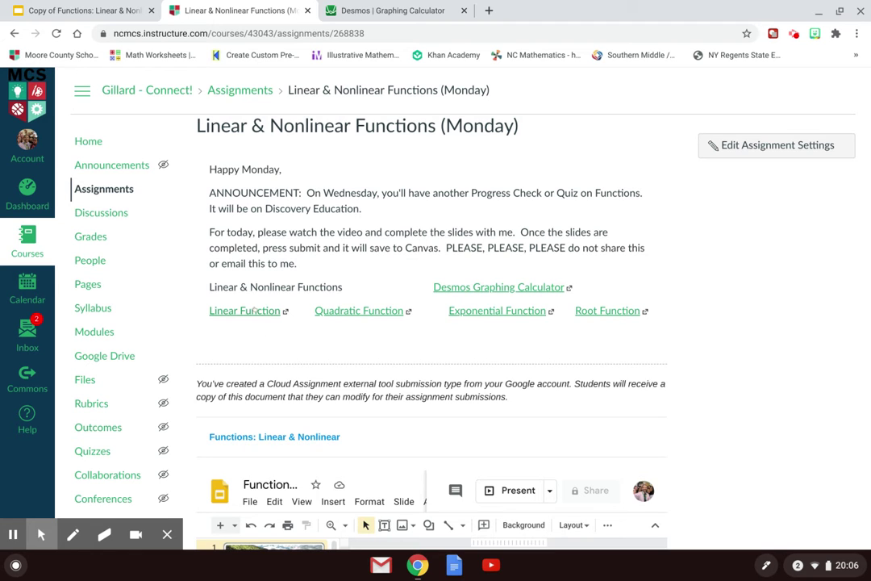
left_click(55, 9)
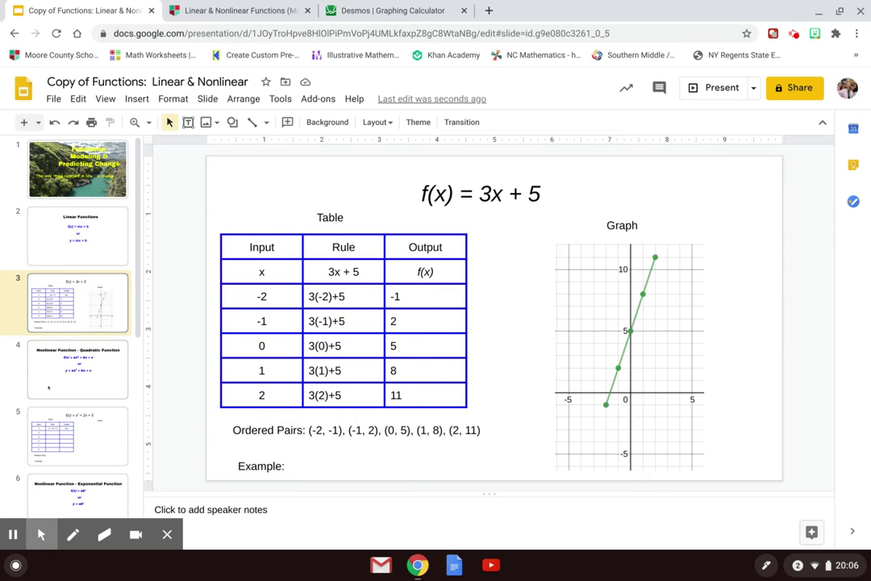
left_click(49, 388)
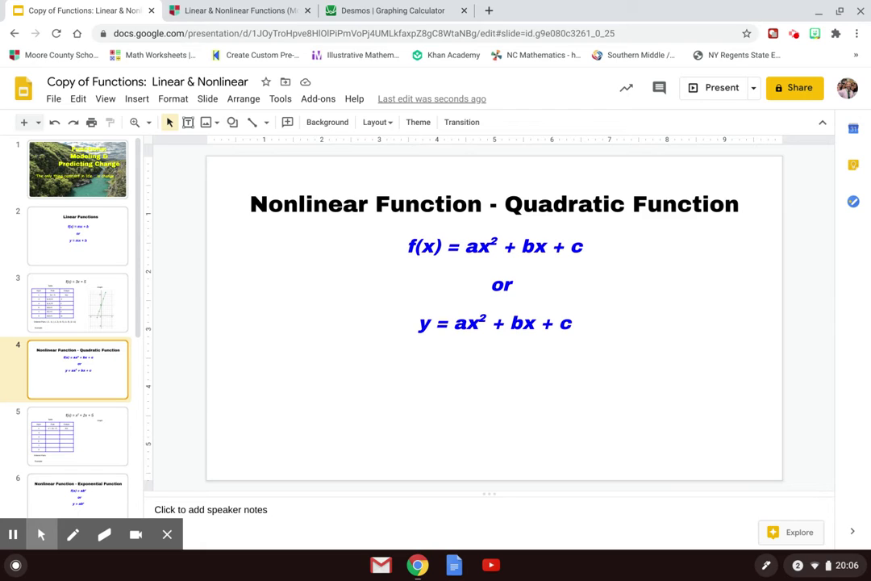
- On the f(x) = x² + 2x + 5 slide, fill the x = -2 row with rule 4-4+5 and output 5
left_click(77, 436)
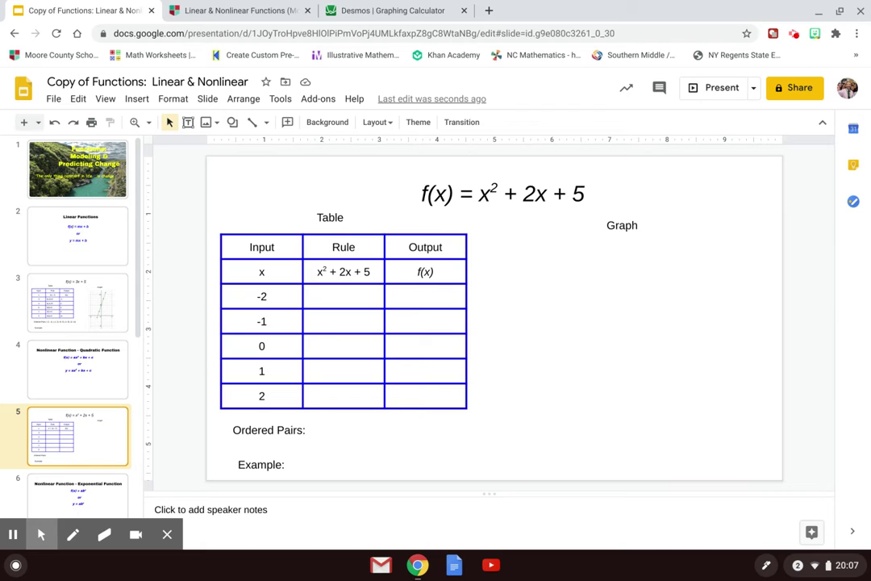
left_click(316, 295)
type("4")
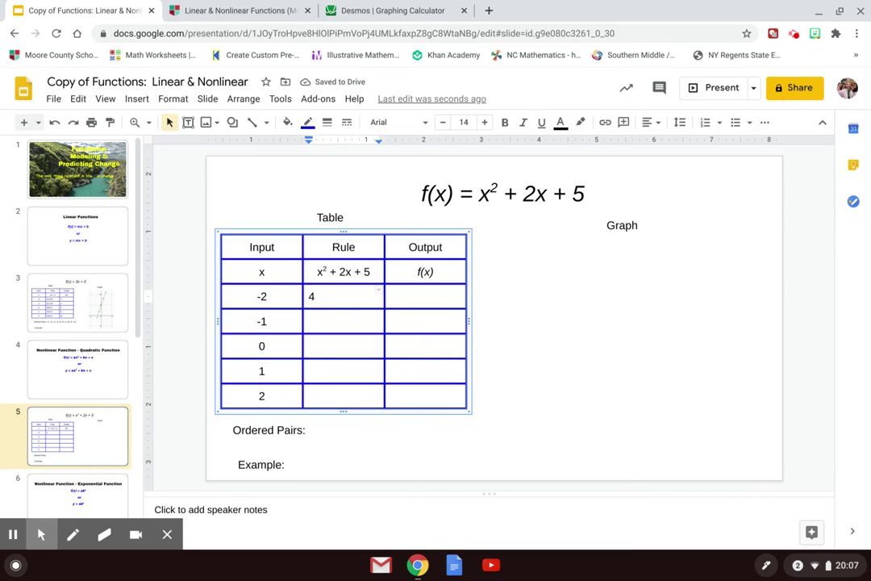
type("-4+5")
left_click(424, 298)
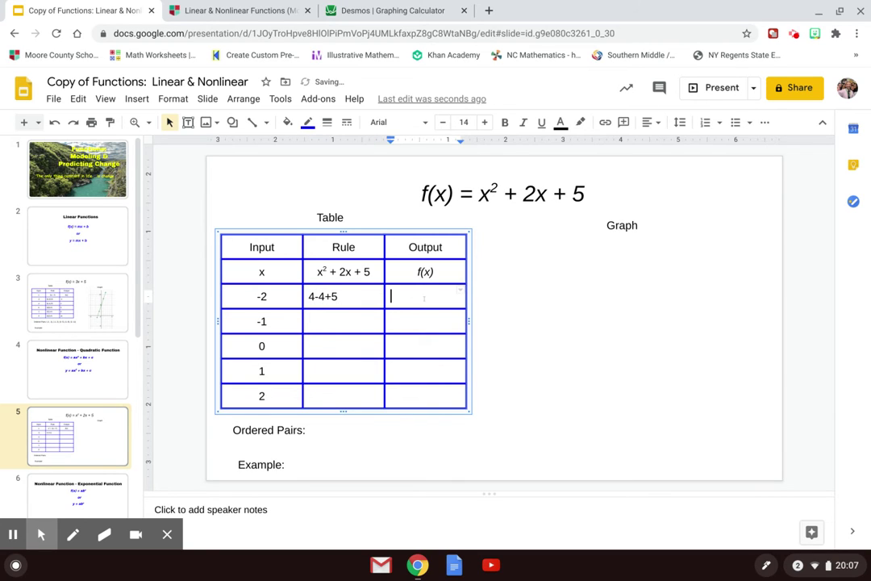
type("5")
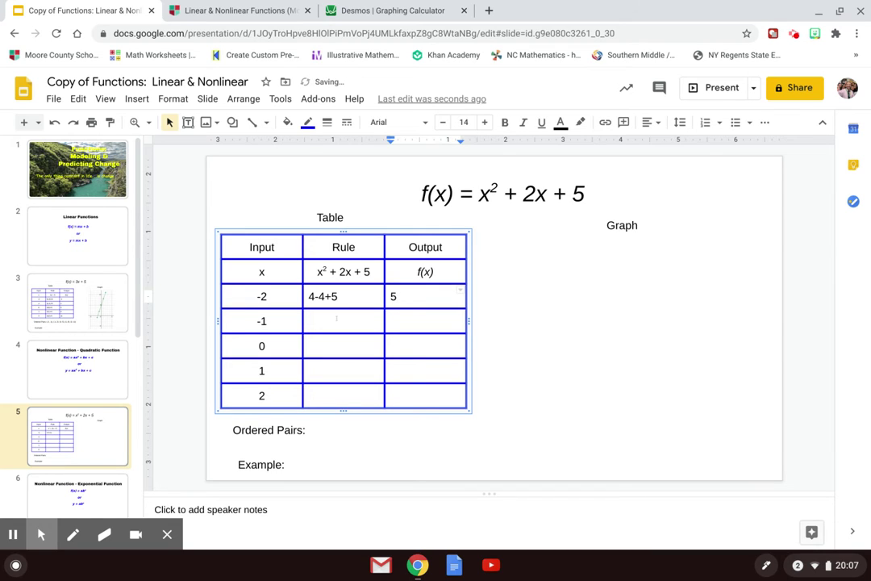
- Fill the x = -1 row of the table with rule 1-2+5 and output 4
left_click(337, 318)
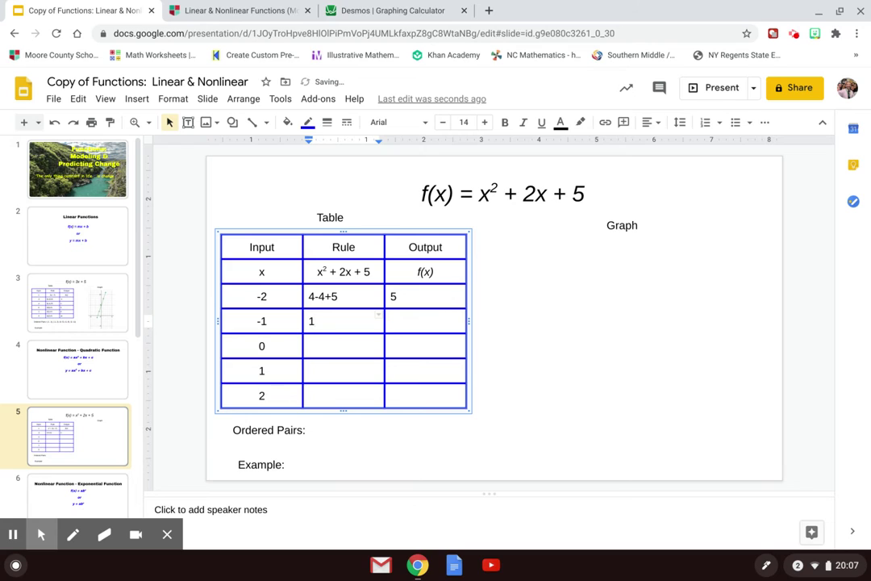
type("-2+5")
left_click(401, 319)
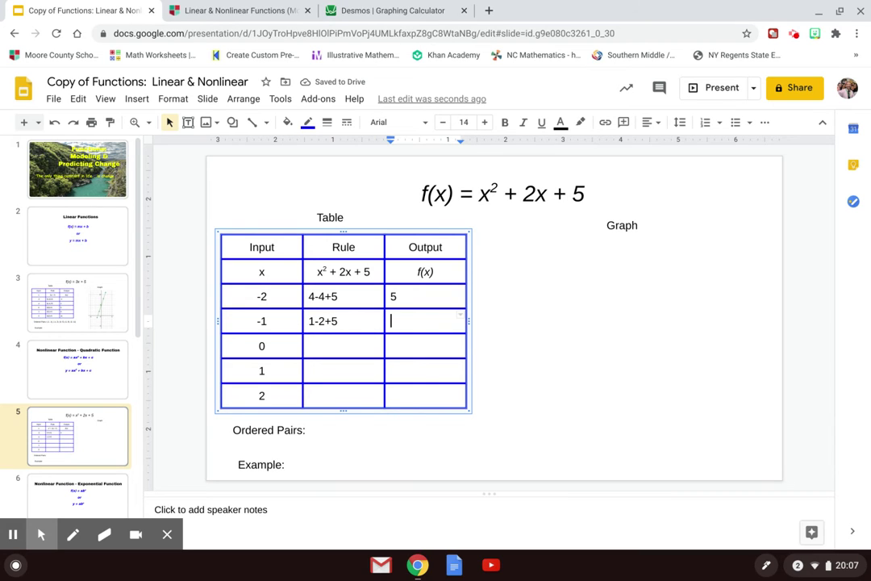
type("4")
- Fill the x = 0 row of the table with rule 0+0+5 and output 5
left_click(392, 346)
left_click(308, 346)
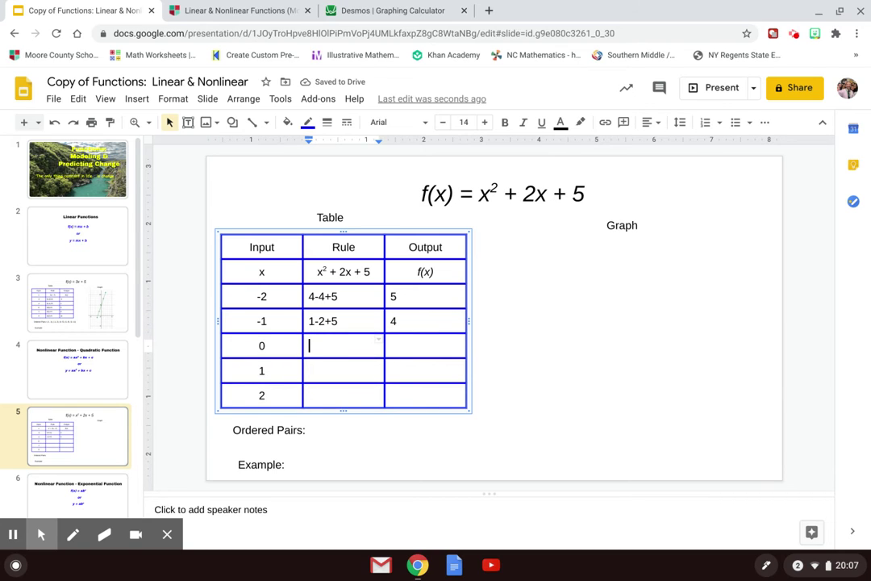
type("0+0+5")
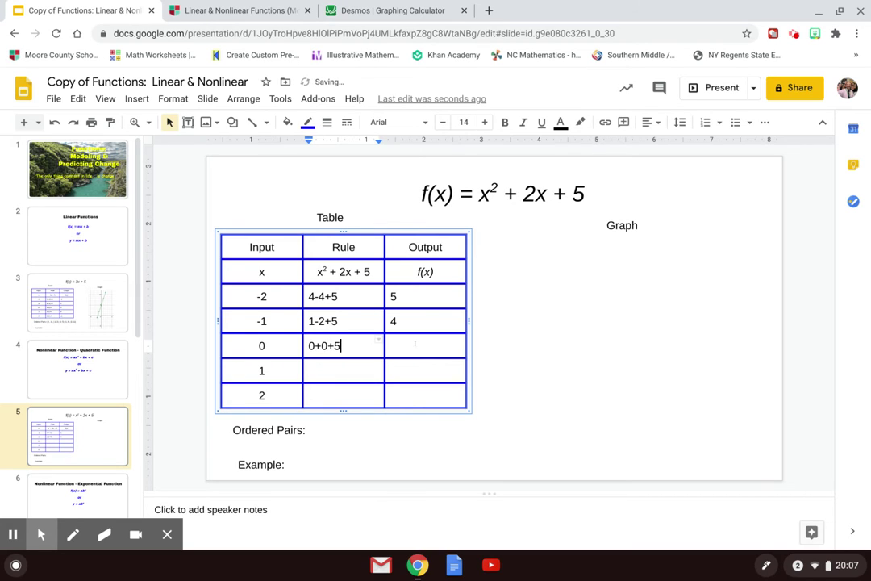
left_click(414, 344)
type("5")
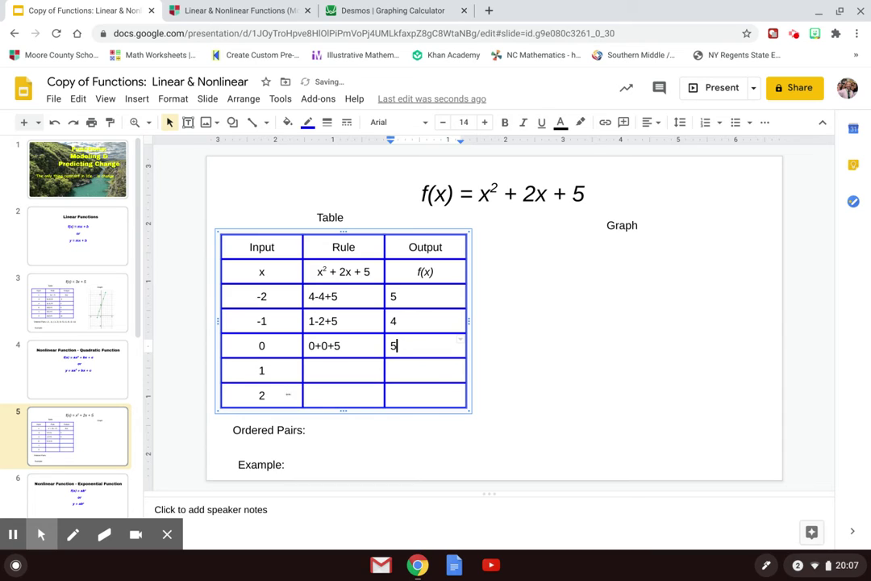
- Fill the x = 1 row of the table with rule 1+2+5 and output 8
left_click(310, 370)
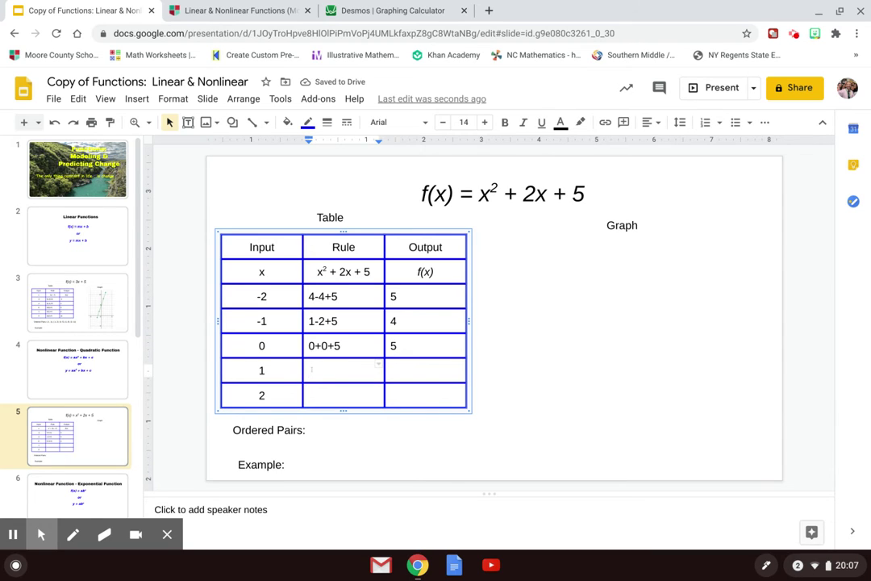
type("1+2+5")
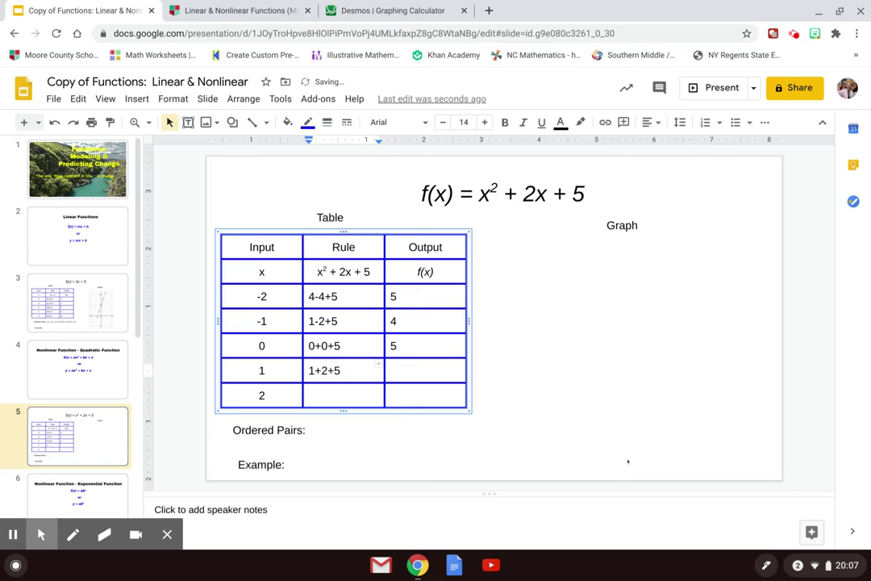
left_click(398, 367)
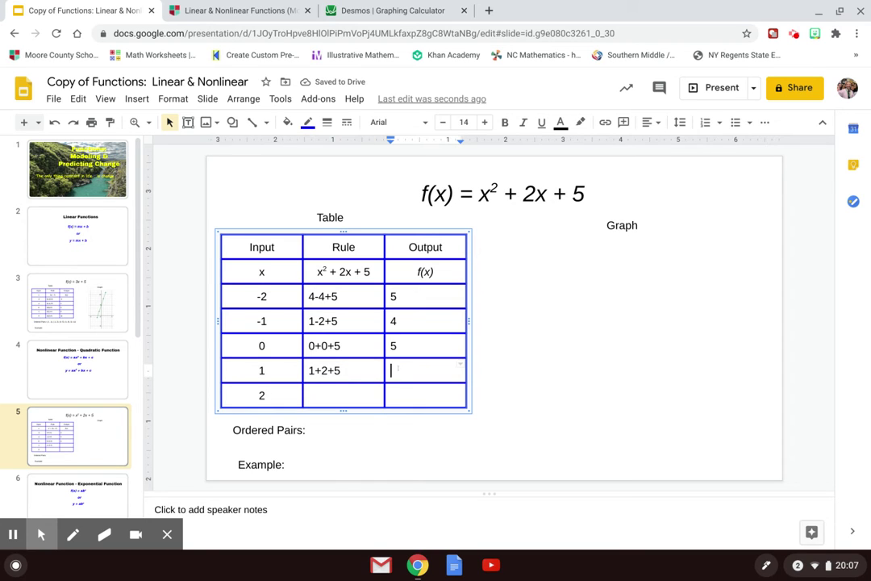
type("8")
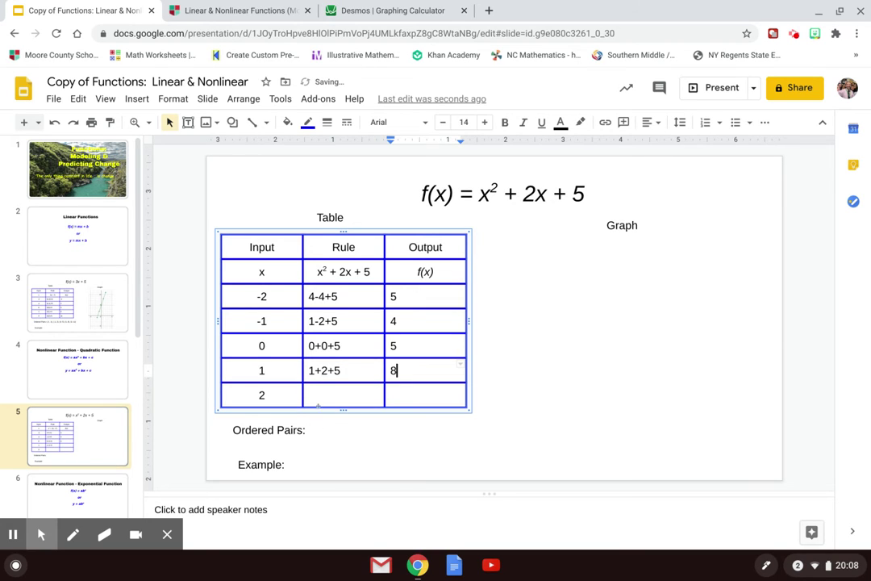
- Fill the x = 2 row of the table with rule 4+4+5 and output 13
left_click(314, 394)
type("4+")
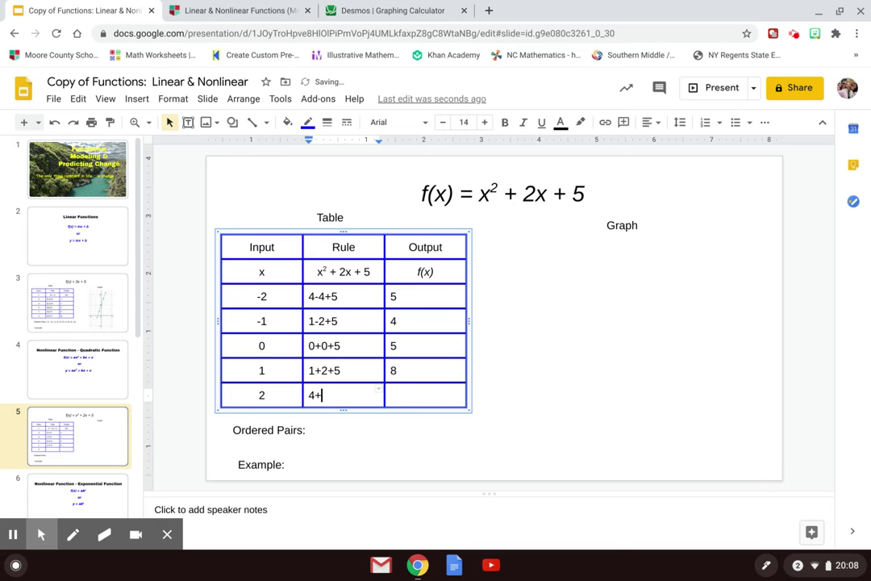
type("4+5")
left_click(397, 392)
type("13")
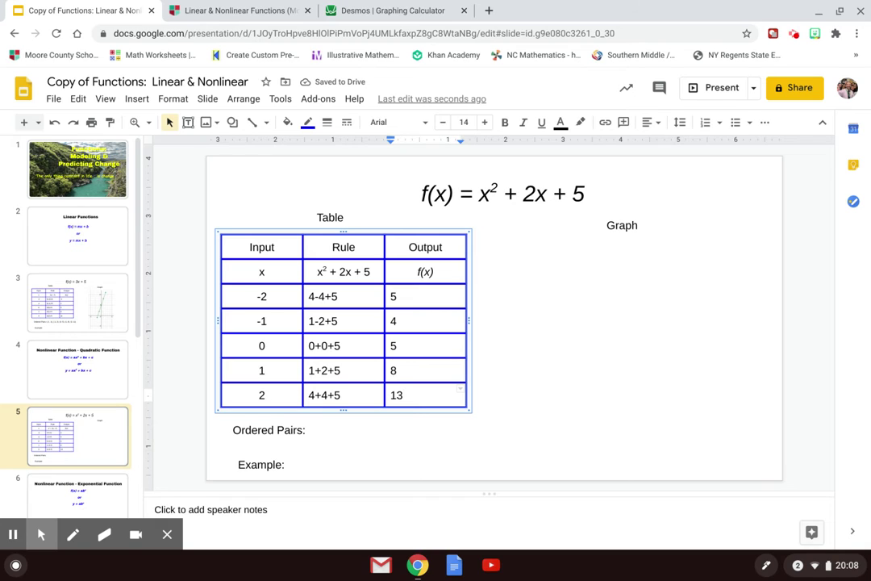
- Switch to Desmos, delete the linear function's table and insert a new empty table
left_click(425, 11)
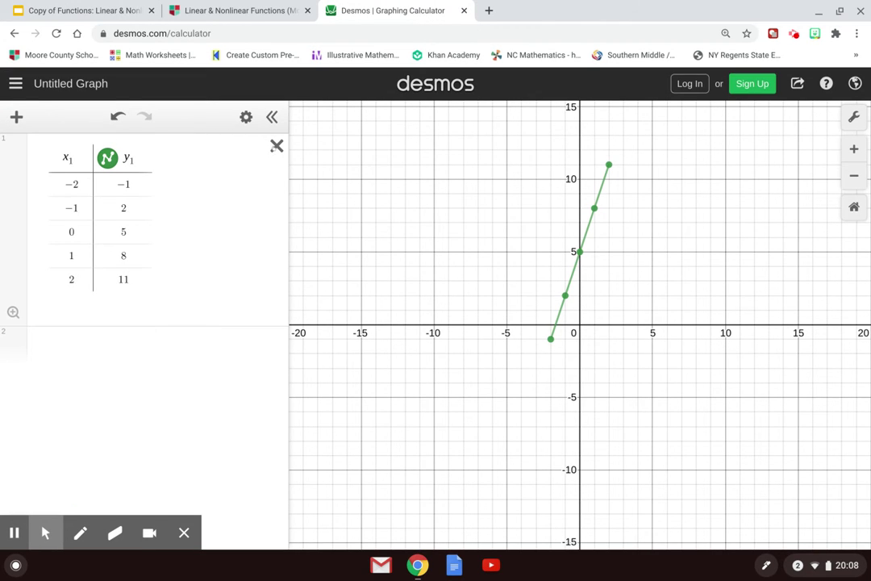
left_click(276, 146)
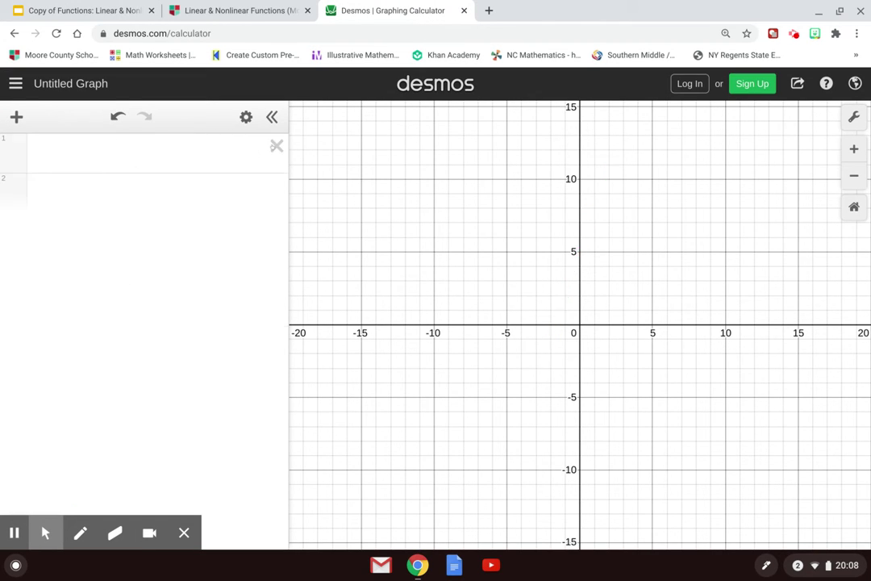
left_click(17, 117)
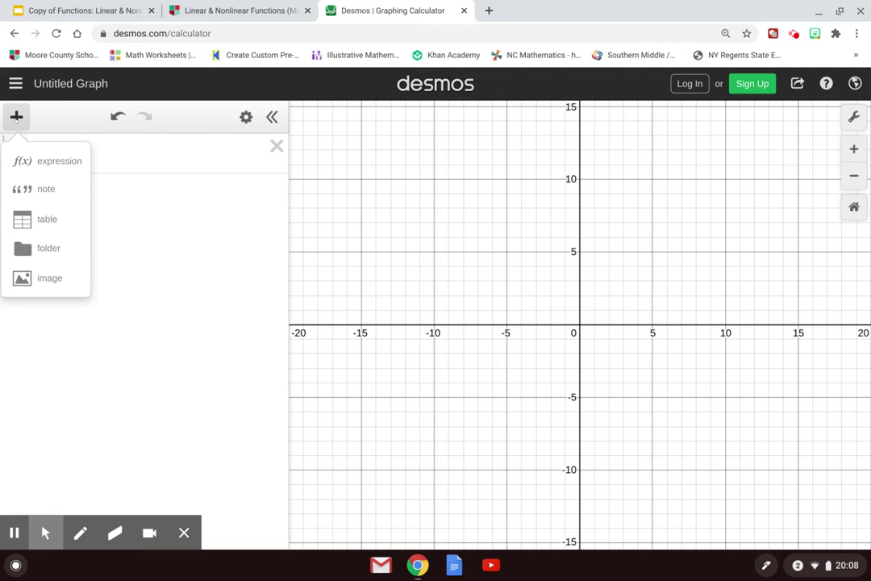
left_click(36, 220)
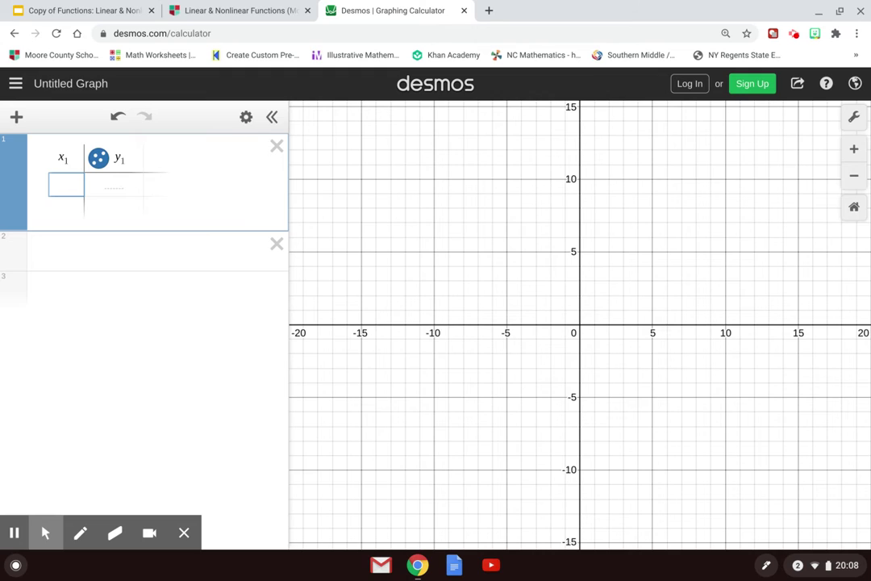
- Enter the points (-2, 5) and (-1, 4) in the first two rows of the new table
type("-2")
left_click(123, 184)
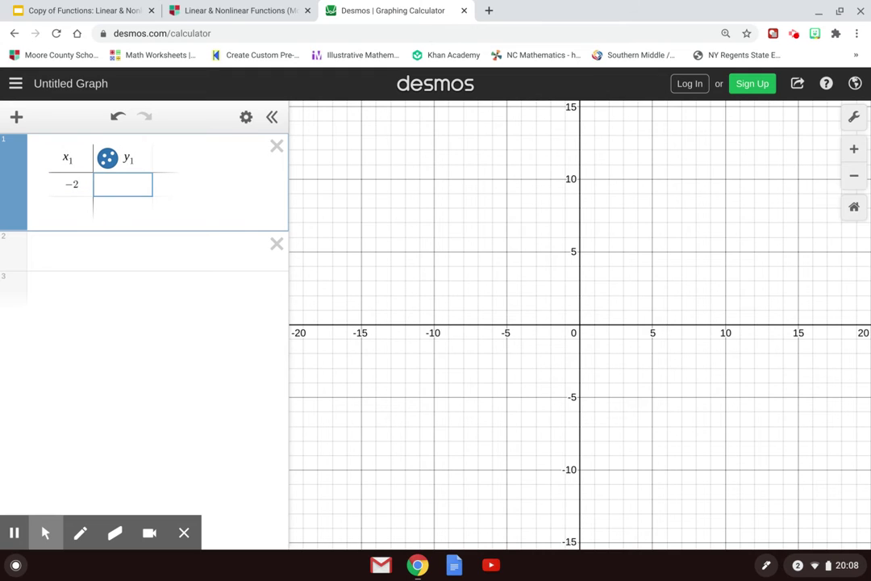
type("5")
key("Return")
left_click(70, 208)
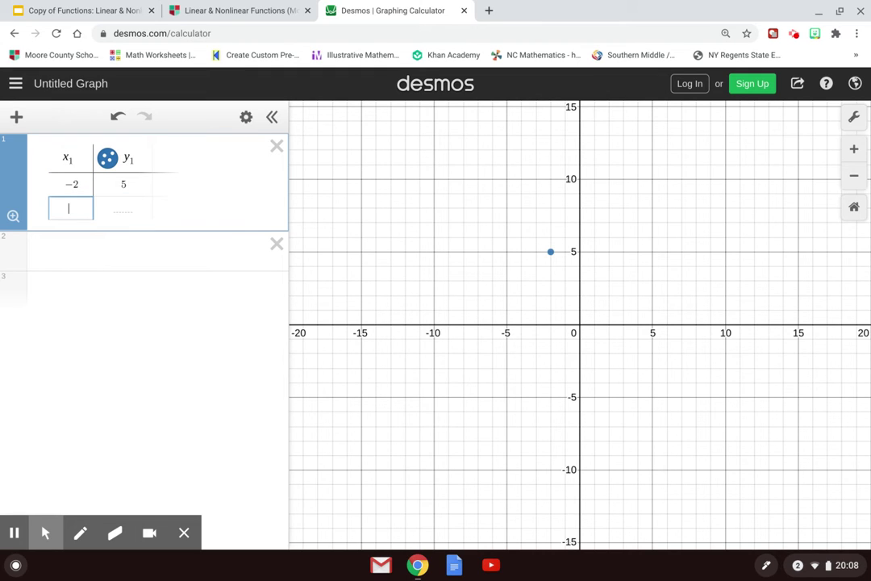
type("-1")
left_click(123, 208)
type("4")
key("Return")
- Add the points (0, 5) and (1, 8) to the Desmos table
left_click(71, 231)
type("0")
left_click(122, 232)
type("5")
key("Return")
left_click(70, 255)
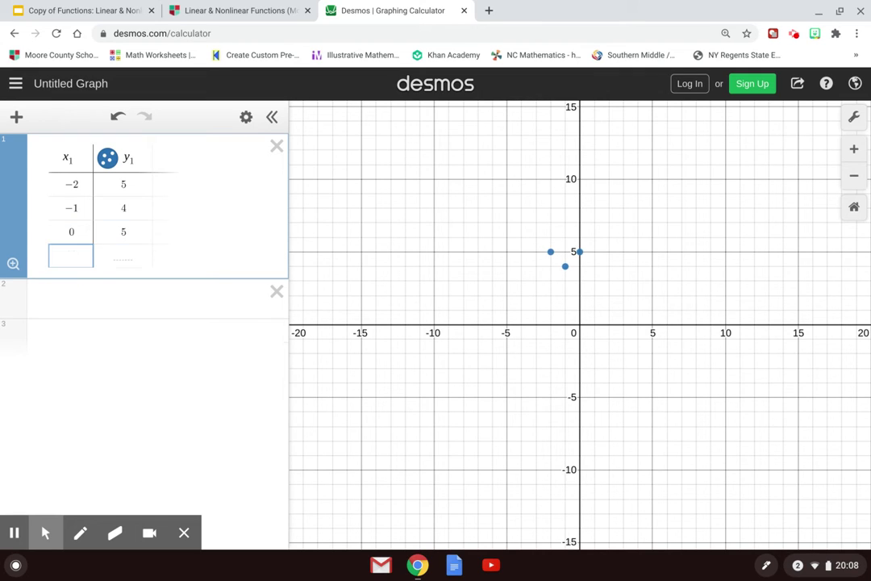
type("1")
left_click(123, 256)
type("8")
key("Return")
- Add the point (2, 13) as the fifth row of the Desmos table
left_click(71, 279)
type("2")
left_click(122, 279)
type("3")
key("BackSpace")
type("13")
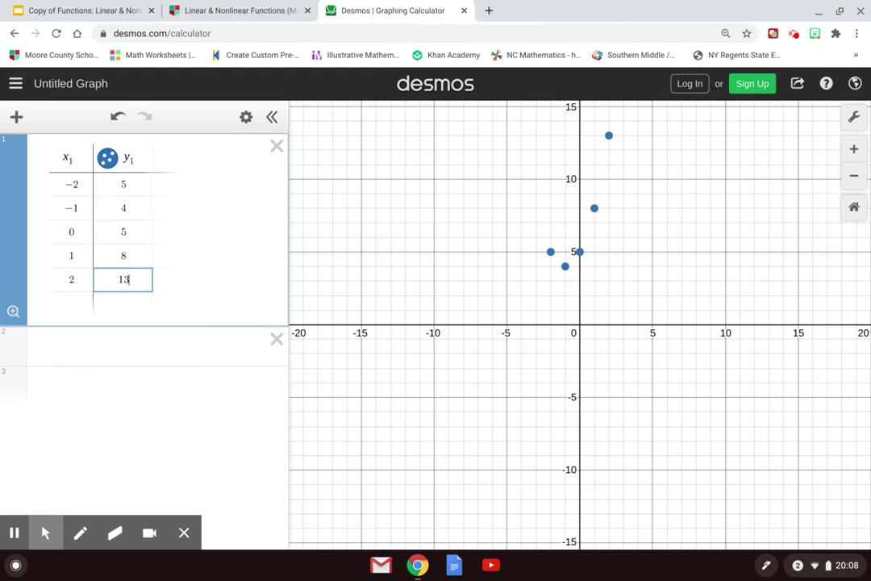
key("Return")
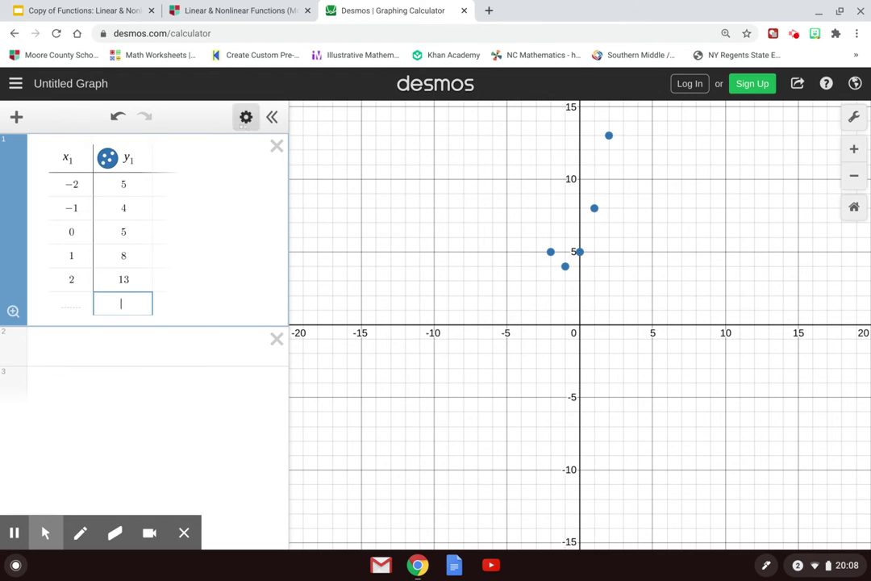
- Turn on connecting lines for the y₁ points of the table
left_click(246, 118)
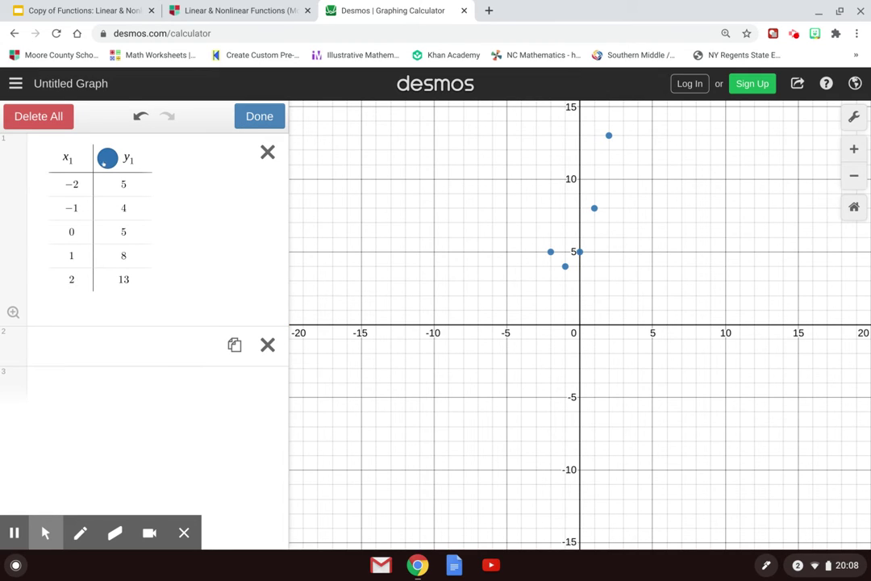
left_click(107, 158)
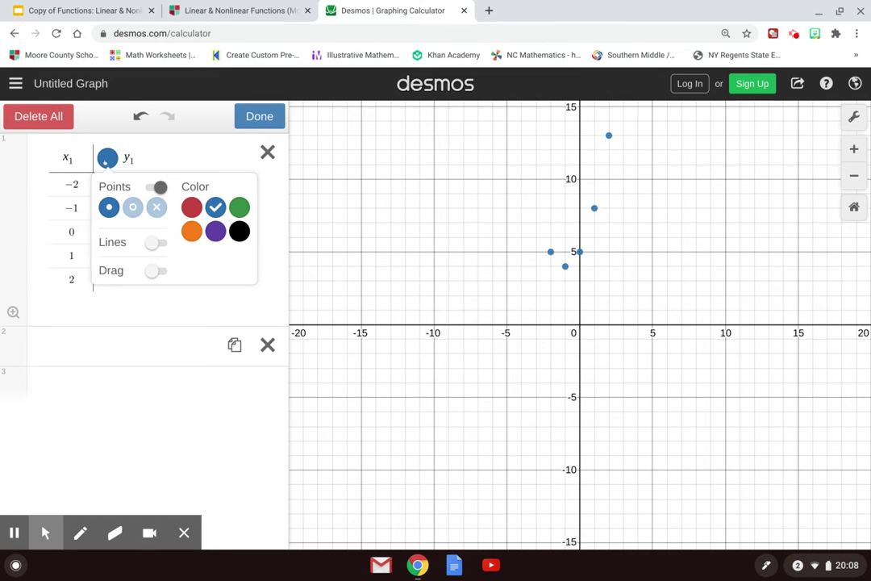
left_click(152, 243)
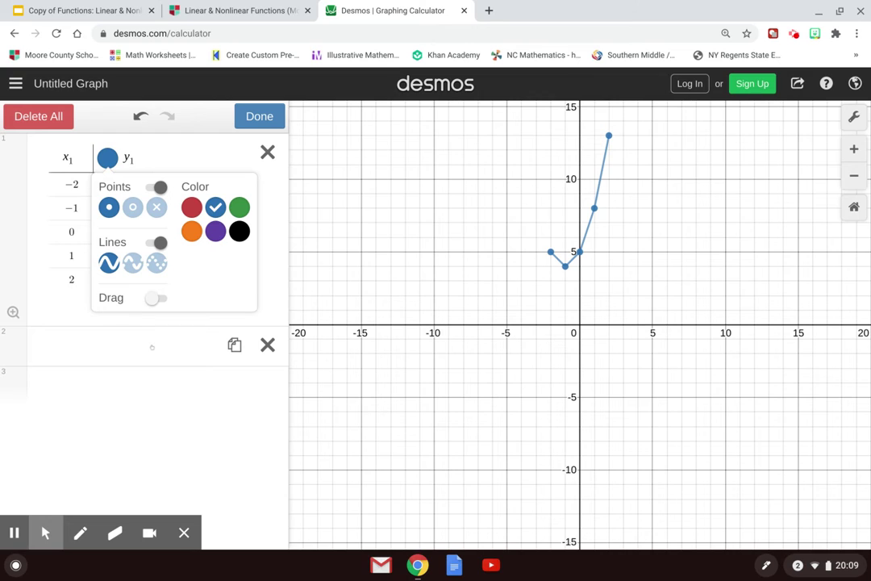
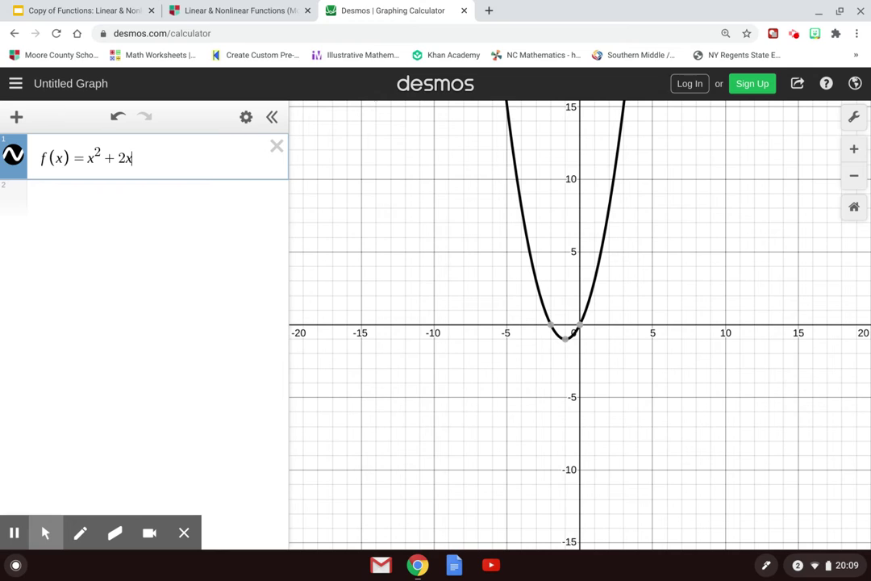
- Complete the expression as f(x) = x² + 2x + 5 and copy a cropped screenshot of its parabola to the clipboard
type("+ 5")
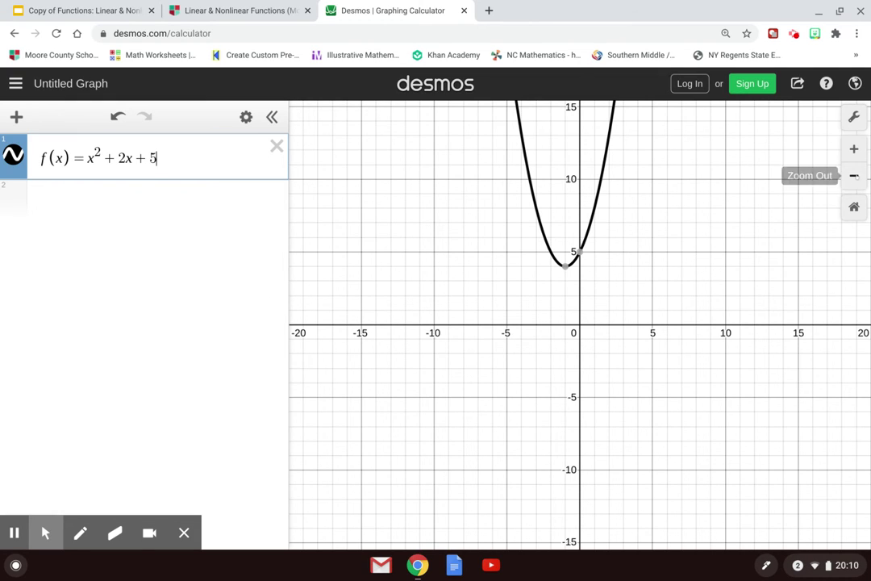
left_click(853, 176)
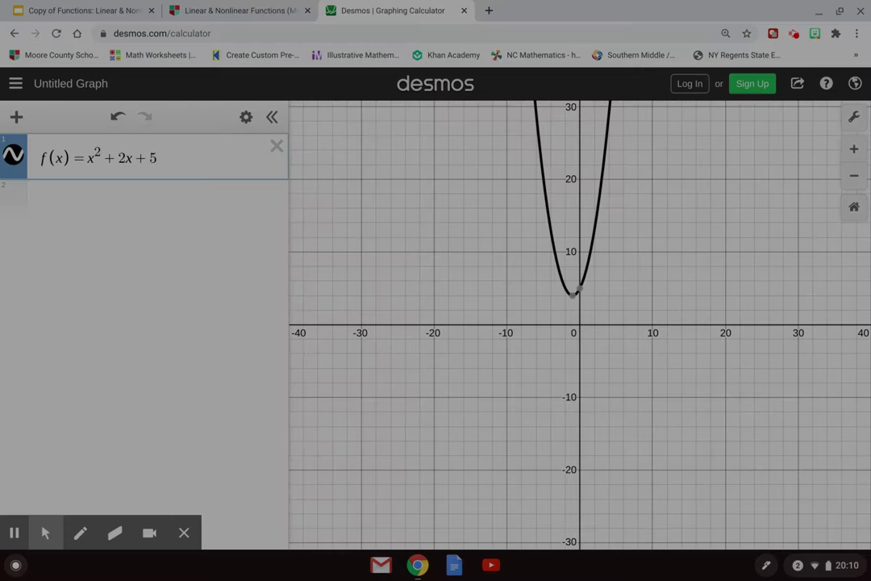
left_click_drag(510, 113, 636, 321)
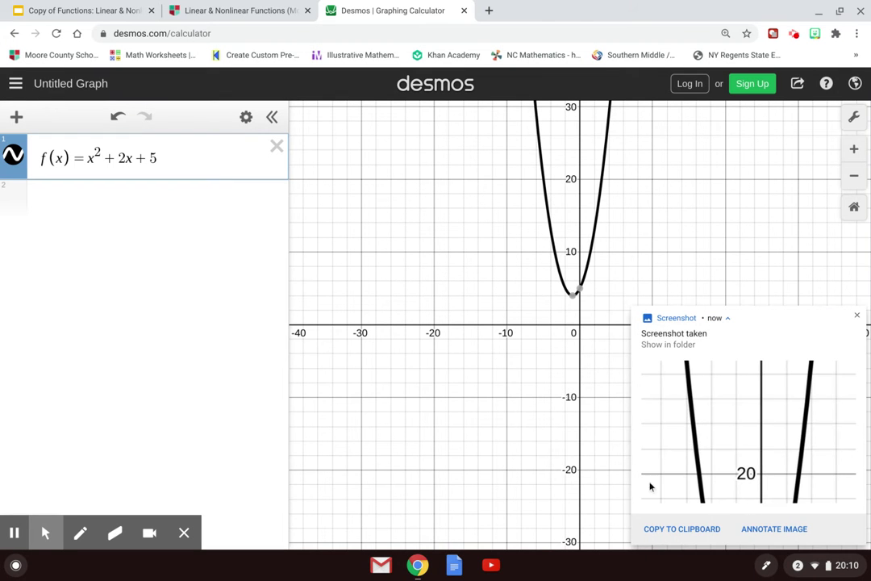
left_click(678, 534)
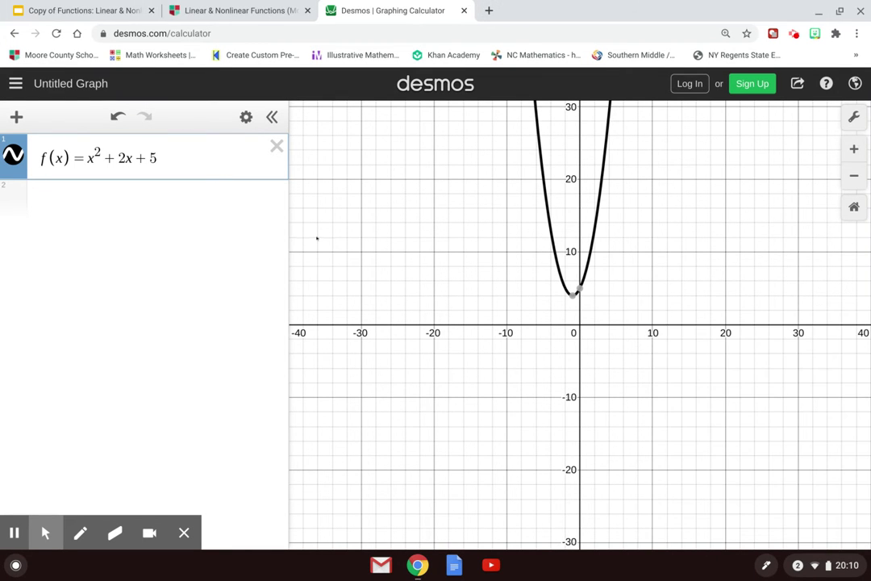
- Switch to the Google Slides presentation, paste the parabola screenshot on the quadratic slide and place it beneath the Graph label
left_click(90, 10)
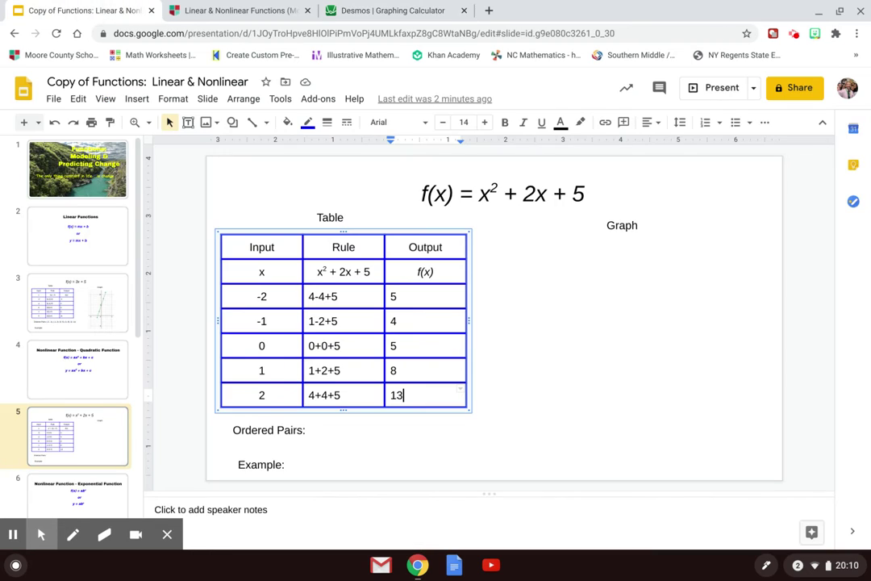
right_click(613, 307)
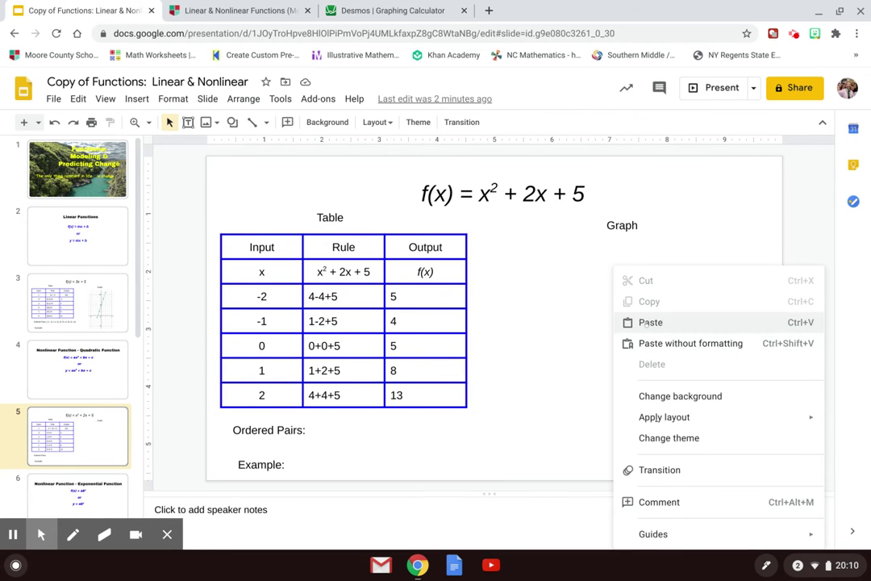
left_click(647, 326)
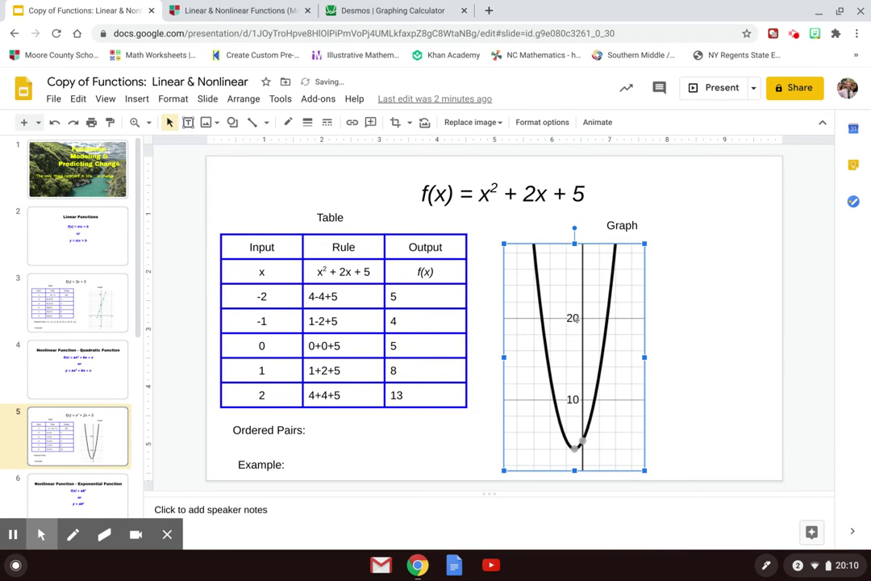
left_click_drag(599, 323, 652, 316)
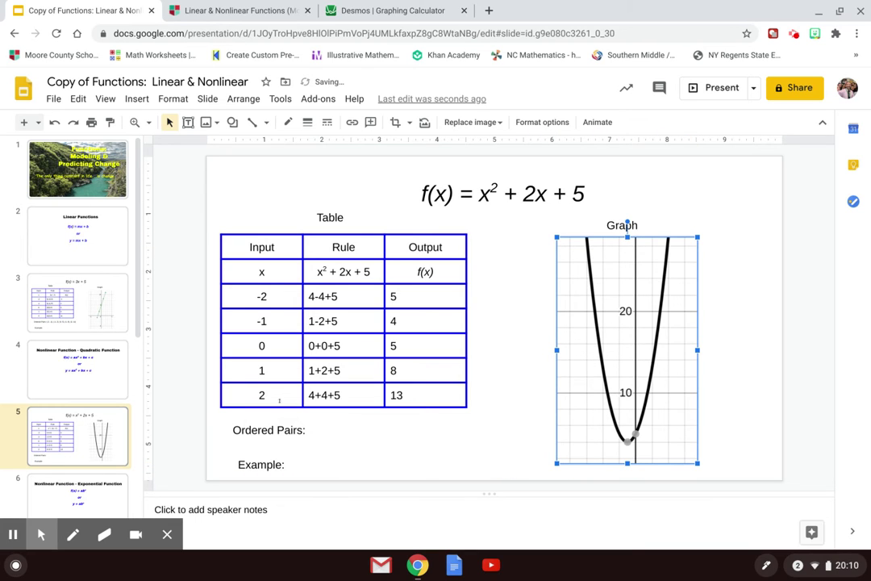
- Enter the ordered pair (-2,5) after the Ordered Pairs label below the table
left_click(315, 429)
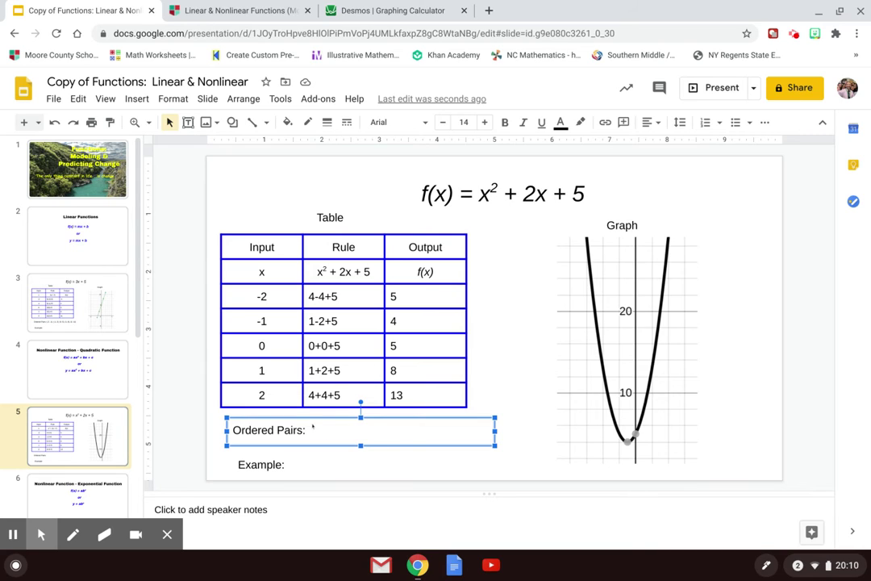
left_click(238, 462)
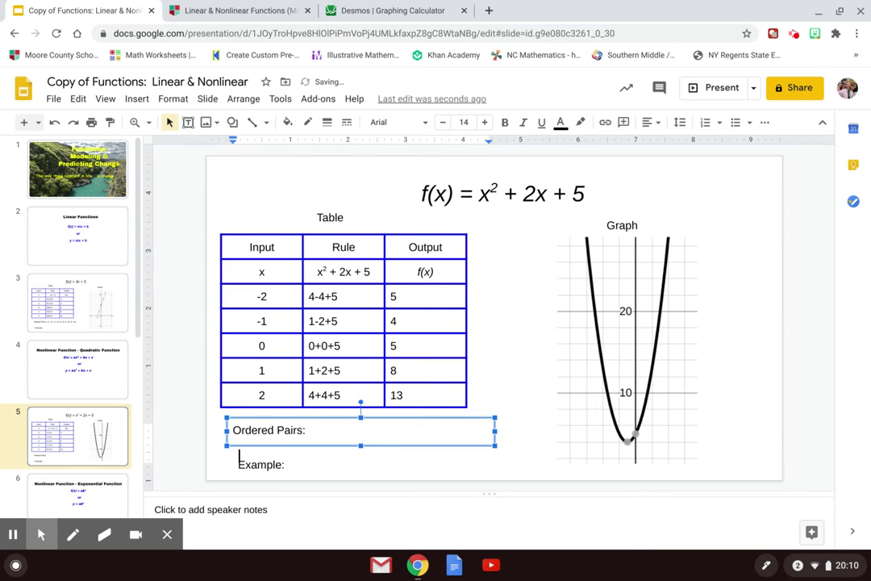
left_click(305, 430)
type("(-2,5),")
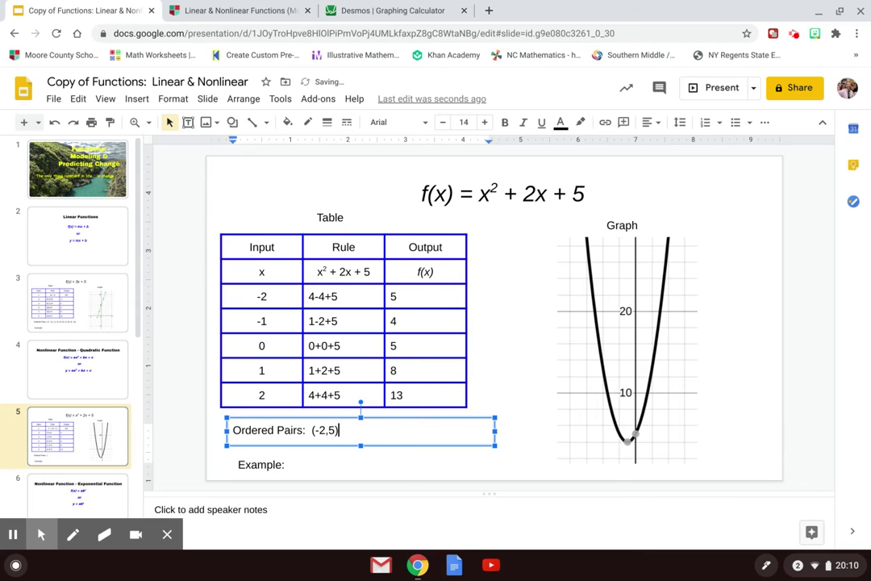